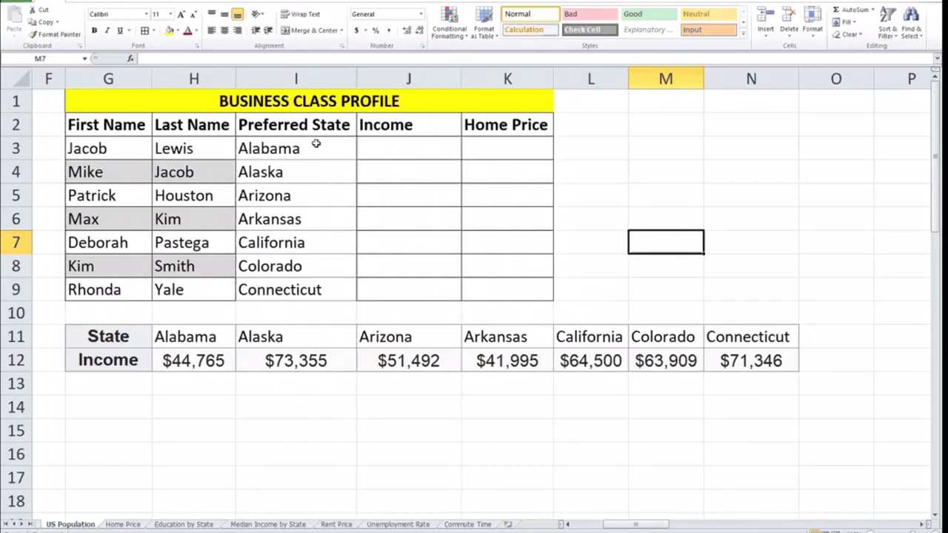
Look over the income table G11:N12, the Home Price heading and the Home Price sheet
click(393, 149)
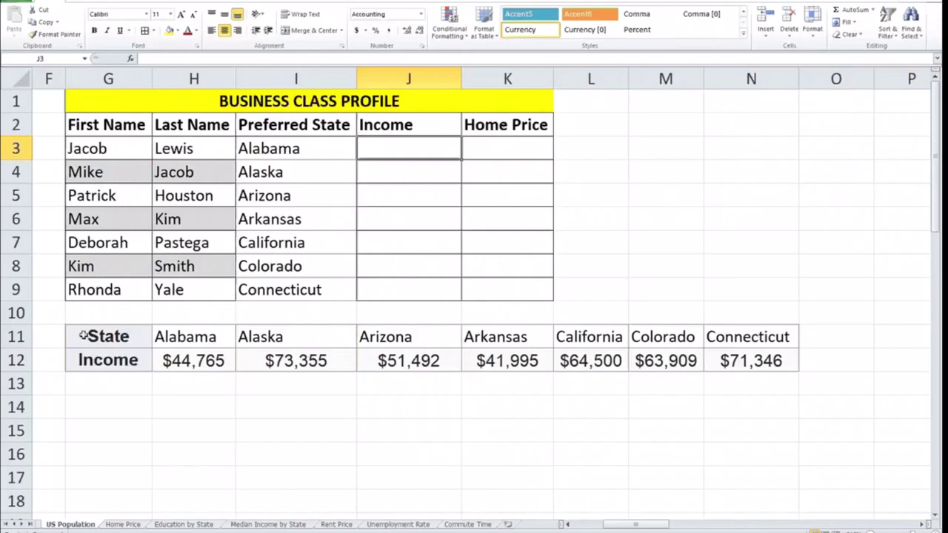
drag(84, 335, 763, 361)
click(493, 124)
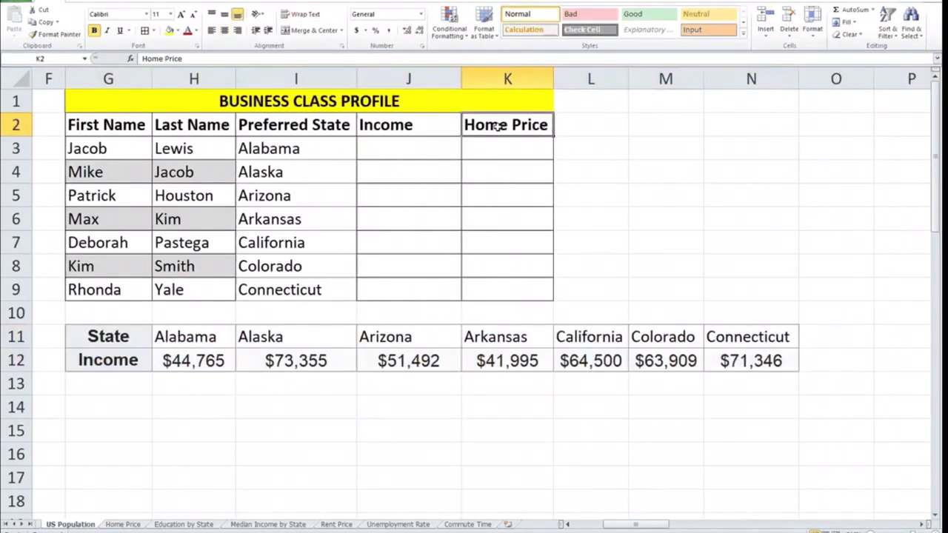
click(116, 523)
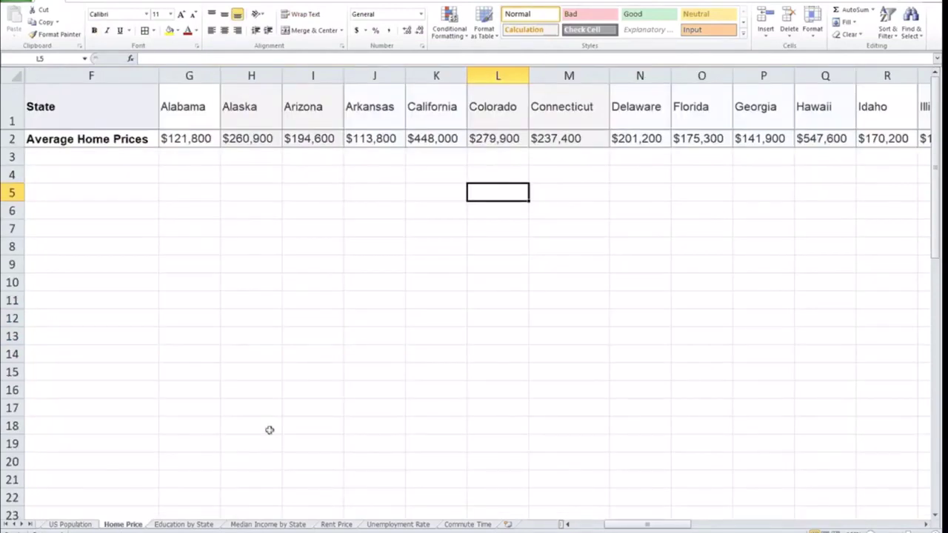
click(71, 524)
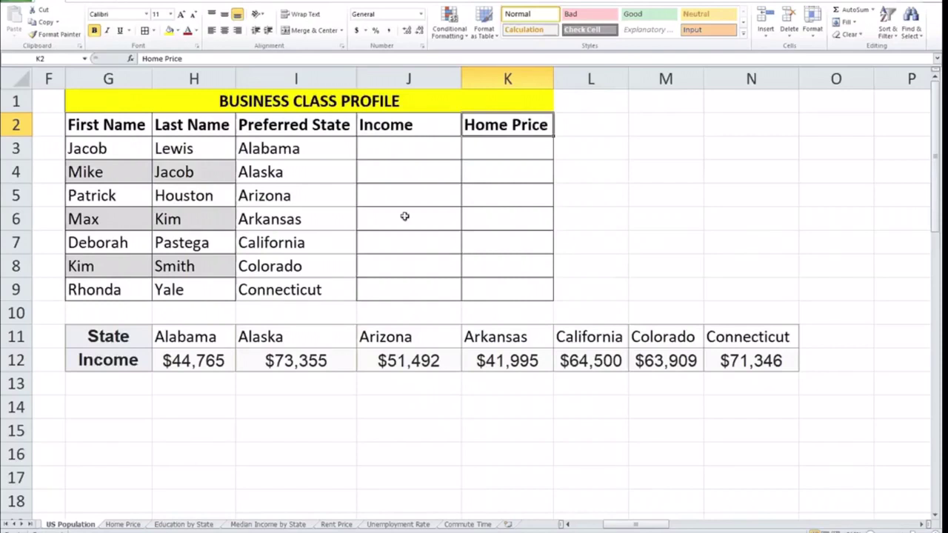
Start J3's formula as =HLOOKUP( using I3 (Alabama) as the lookup value
click(370, 151)
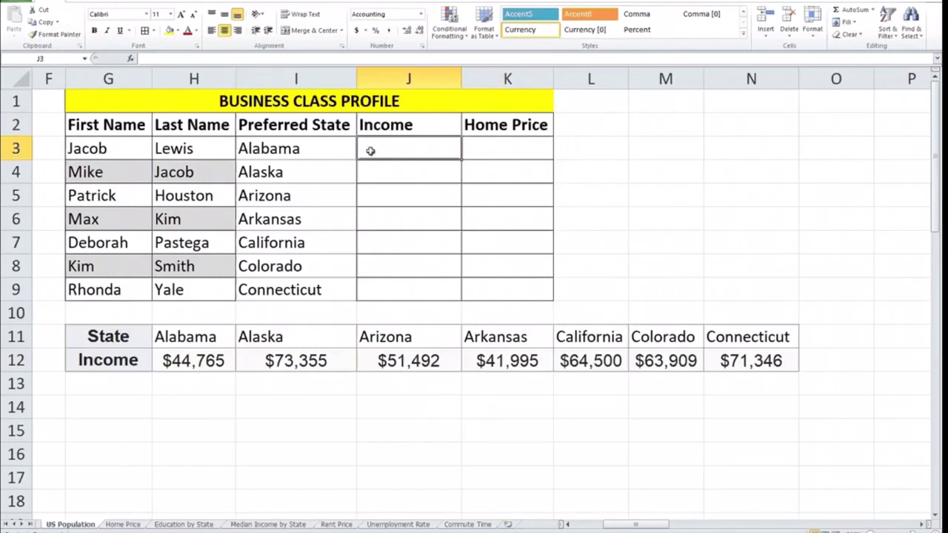
text(=)
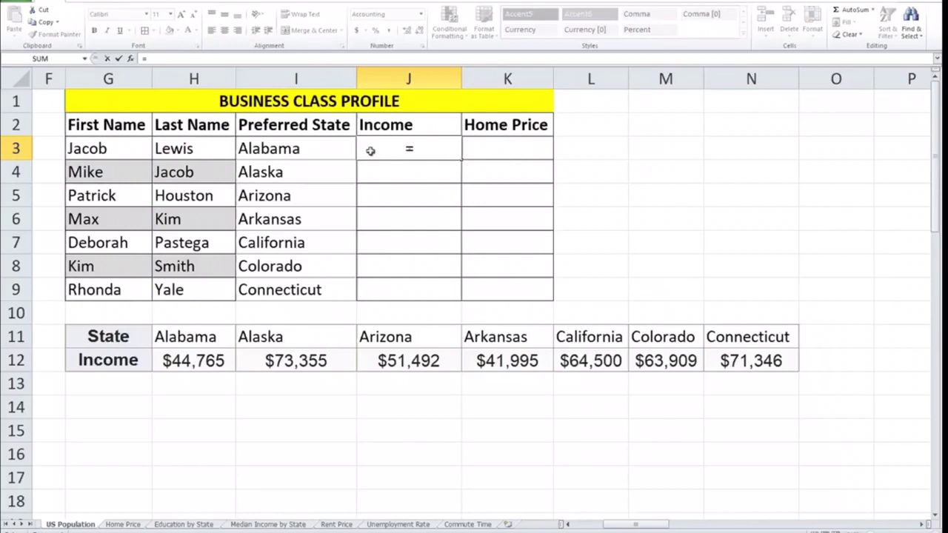
text(HLOOK)
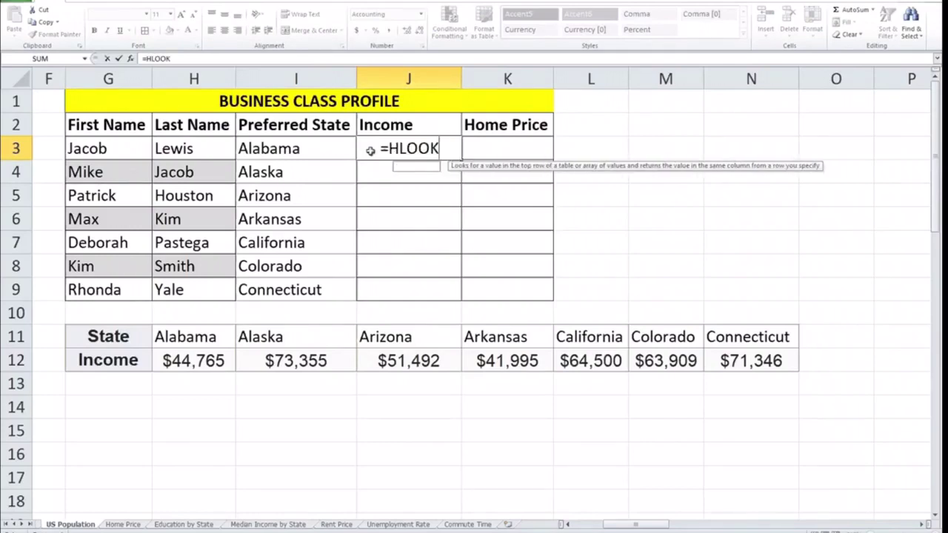
text(UP()
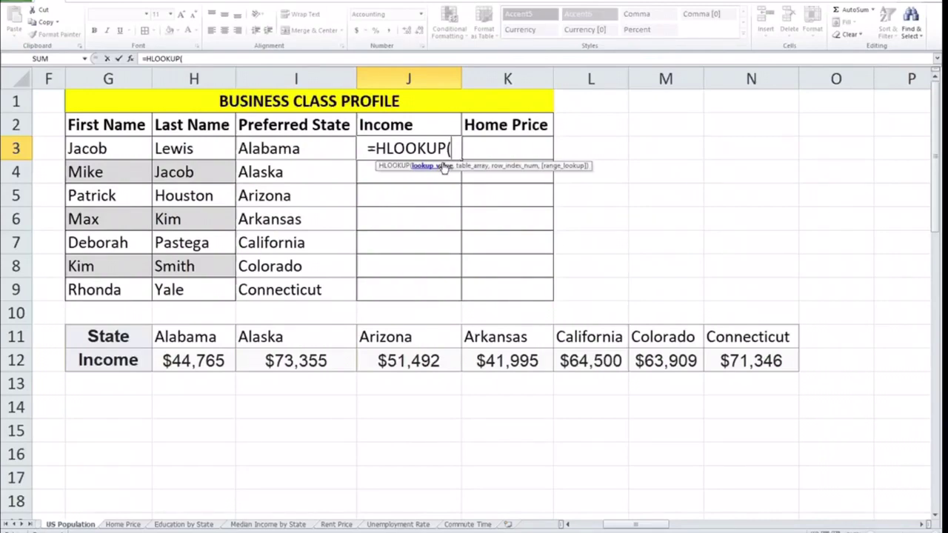
click(296, 149)
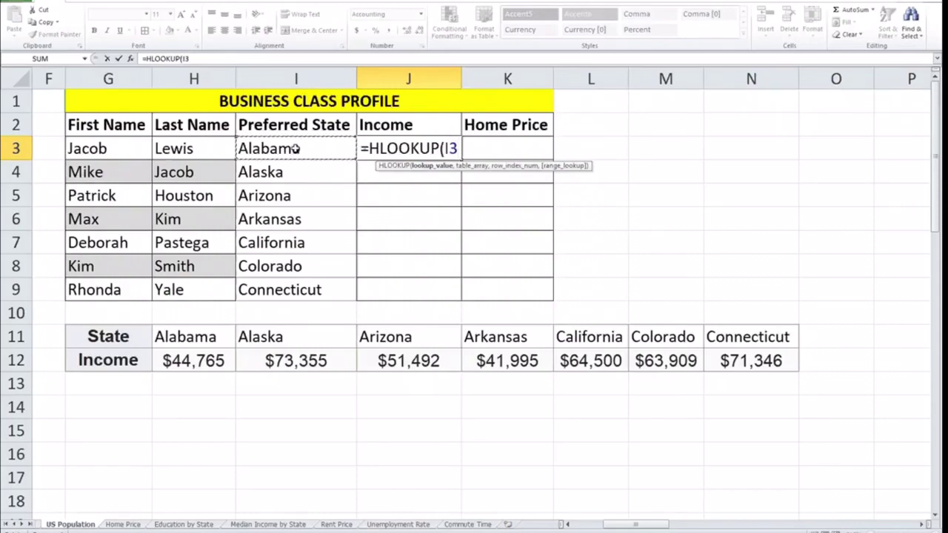
text(,)
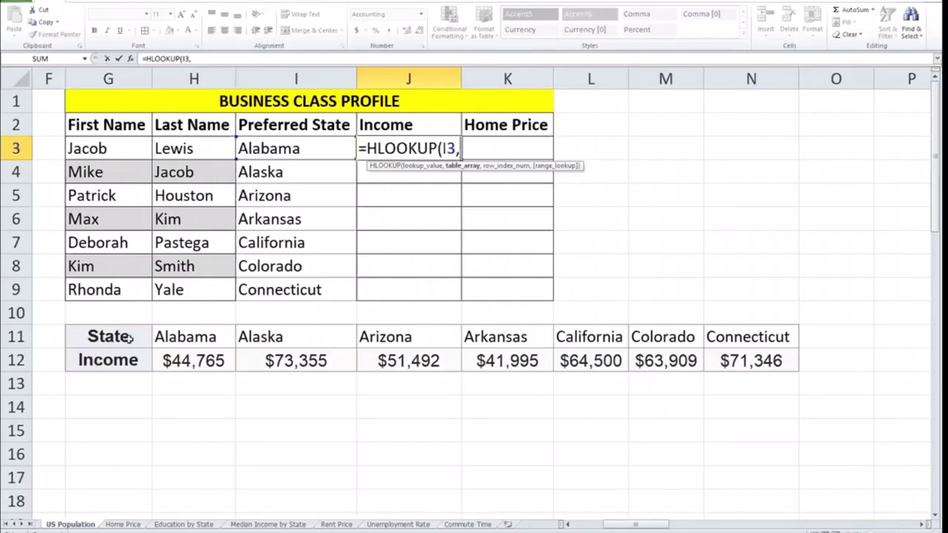
Finish and enter J3 as =HLOOKUP(I3,G11:N12,2,false), returning $ 44,765.00
drag(107, 336, 743, 360)
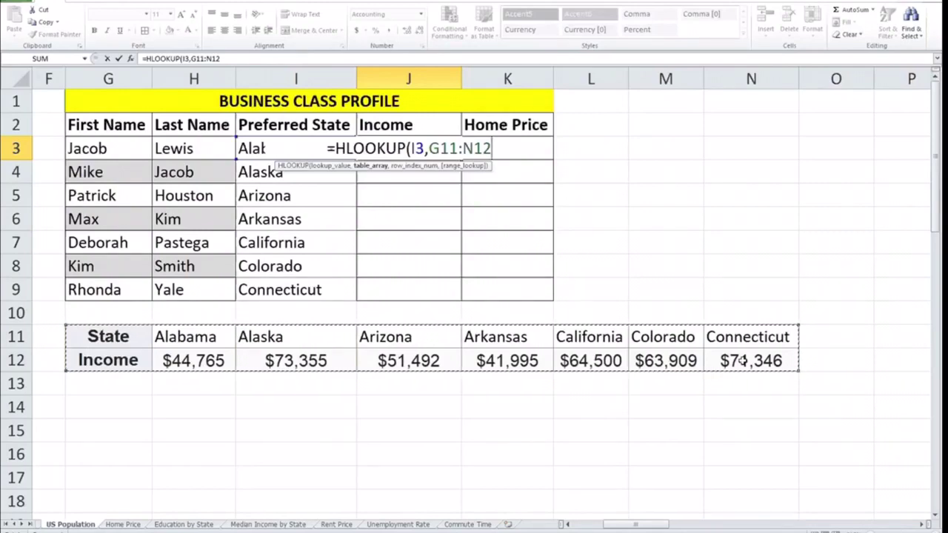
text(,)
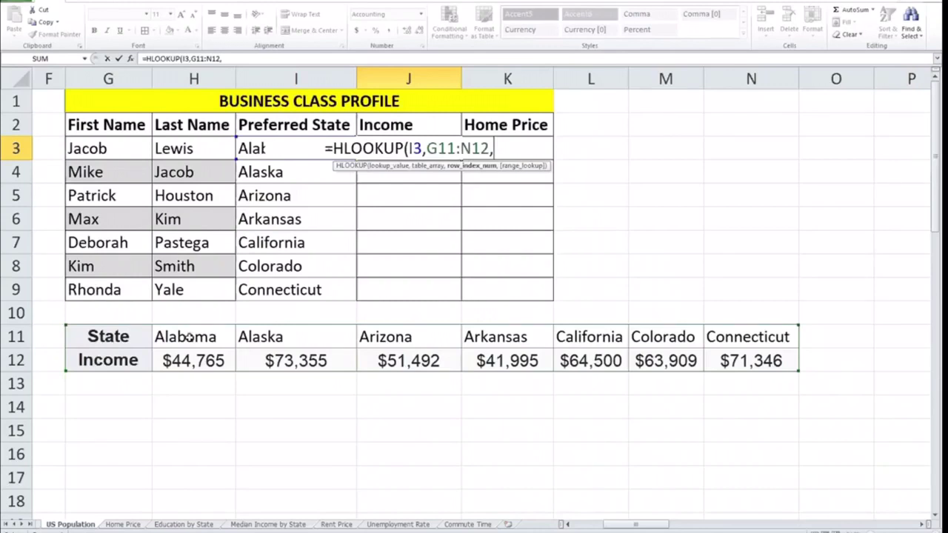
text(2)
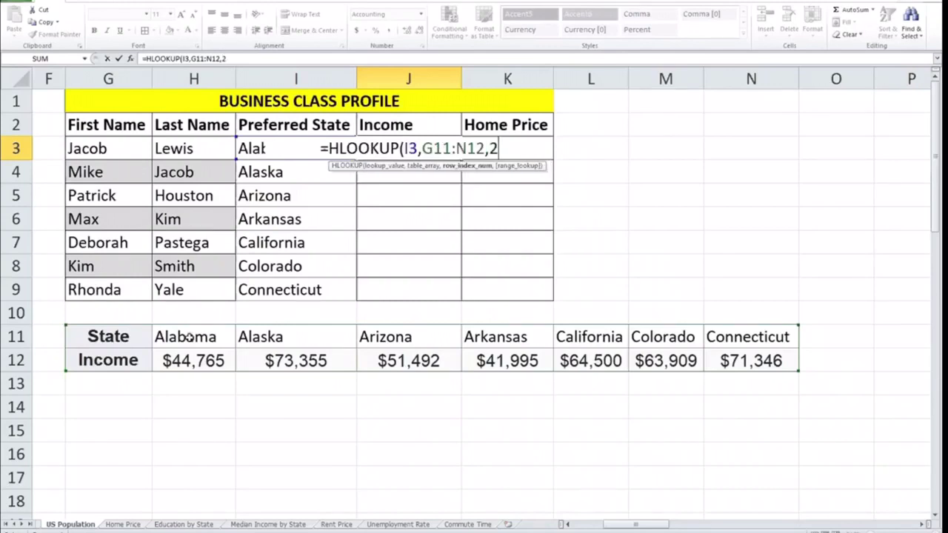
text(,)
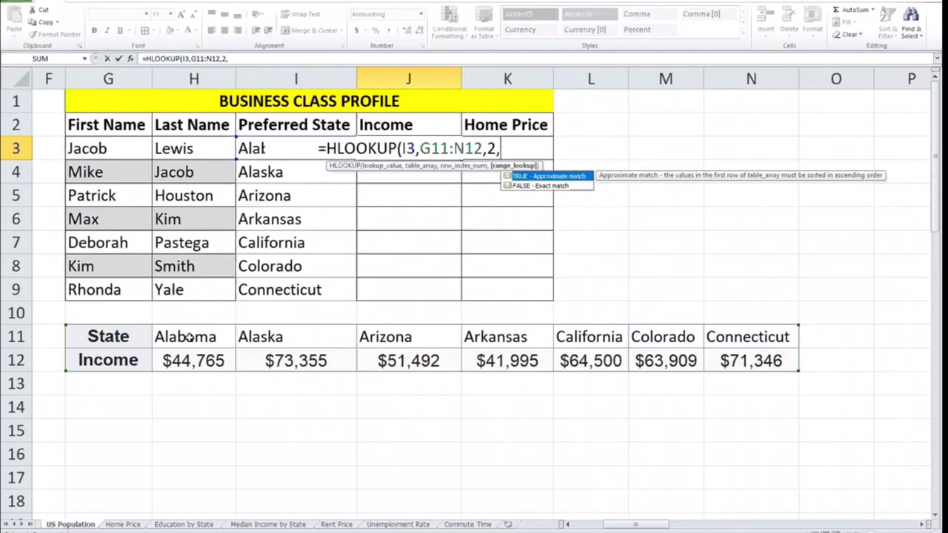
text(false)
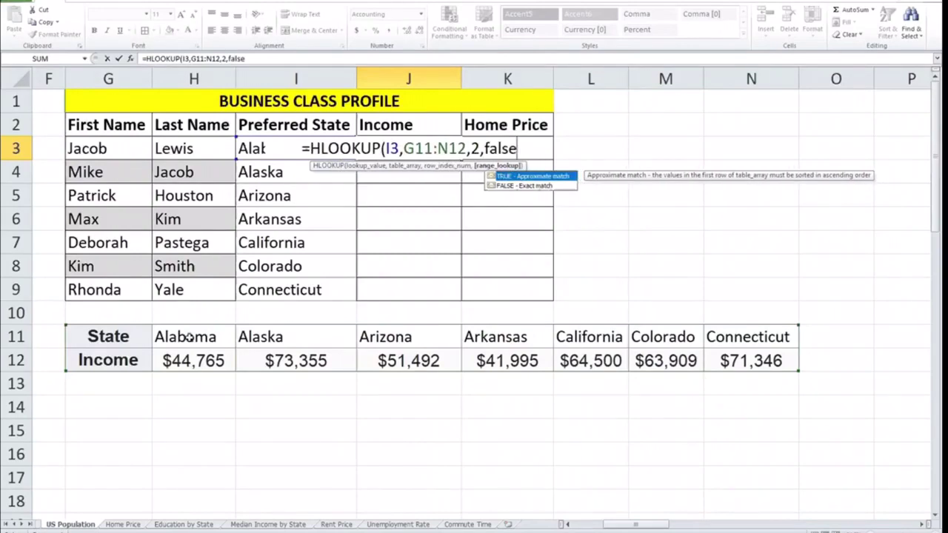
text())
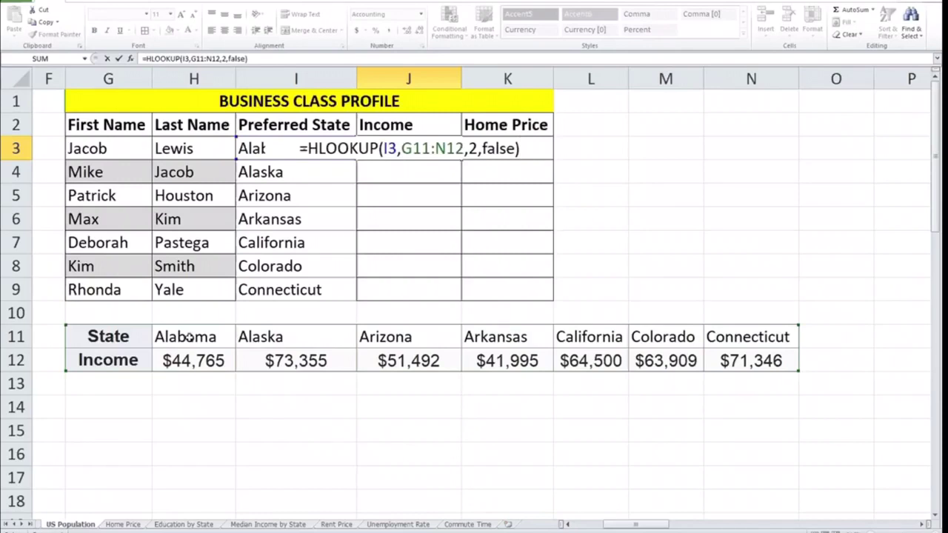
key(Return)
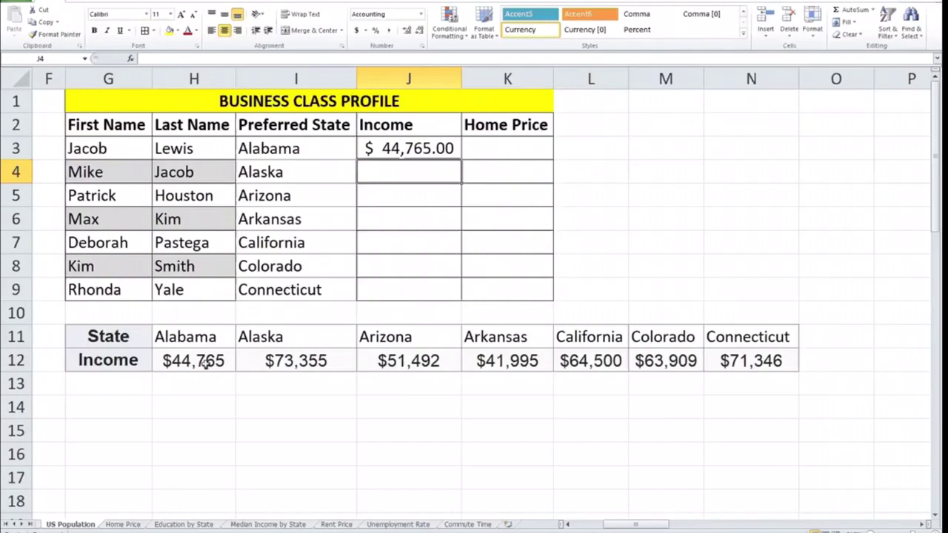
Fill J3's income formula down to J9, then check J4's #N/A from the shifted G12:N13 range
click(393, 150)
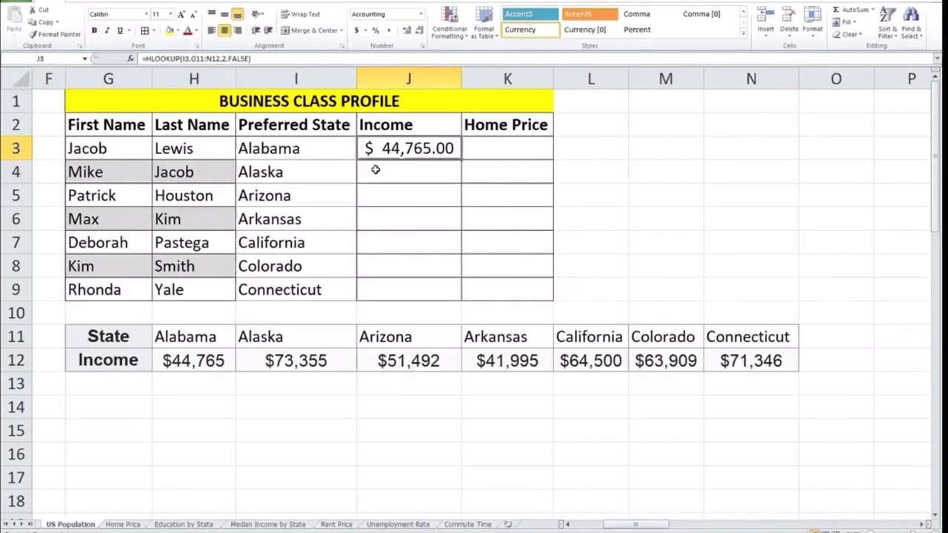
drag(461, 158, 442, 294)
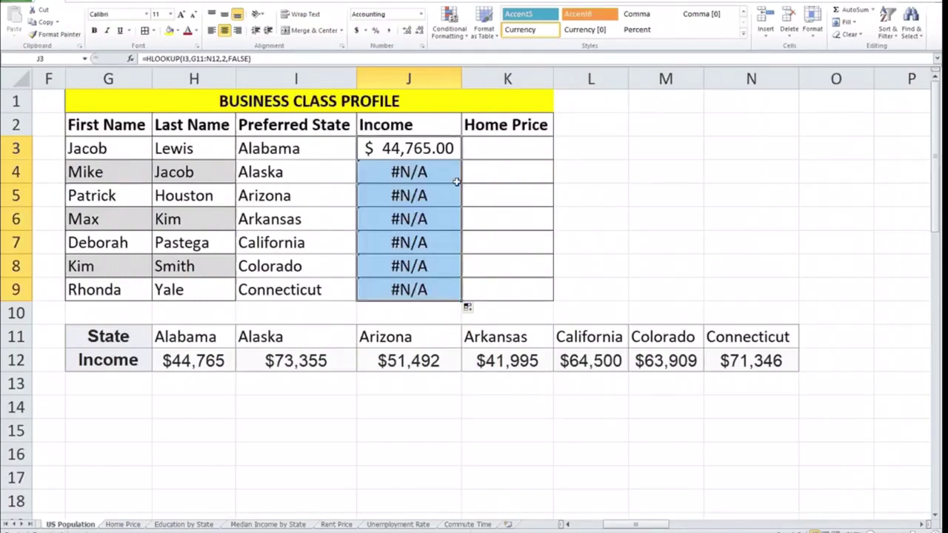
click(400, 172)
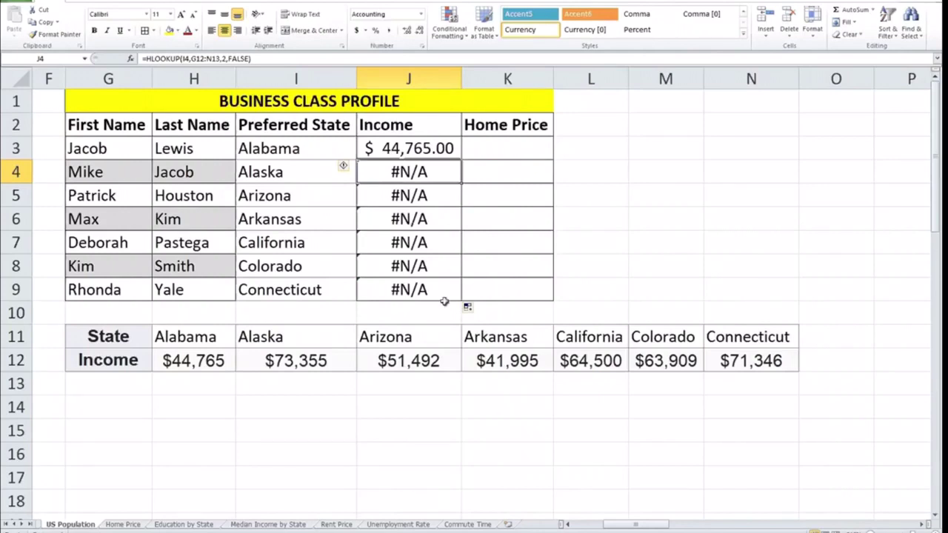
click(392, 148)
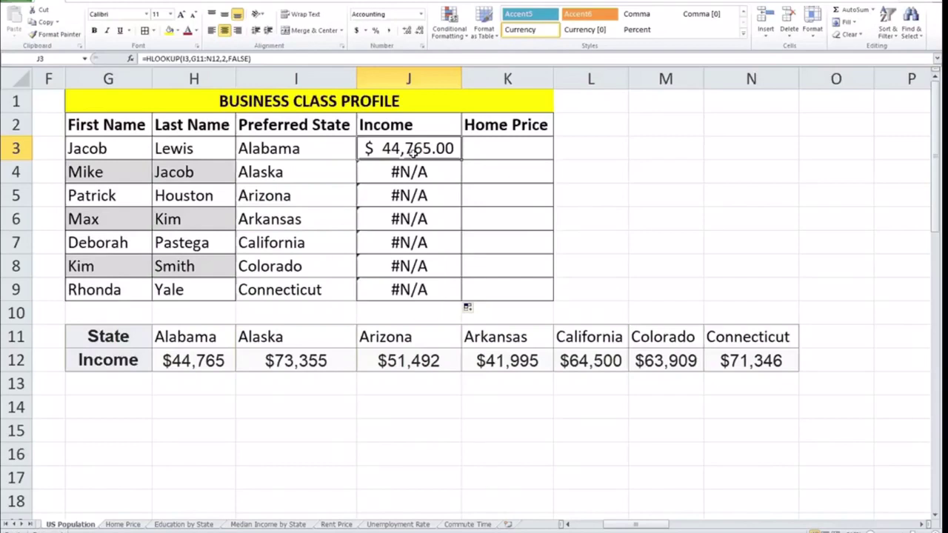
Make J3's table range absolute as $G$11:$N$12
click(188, 58)
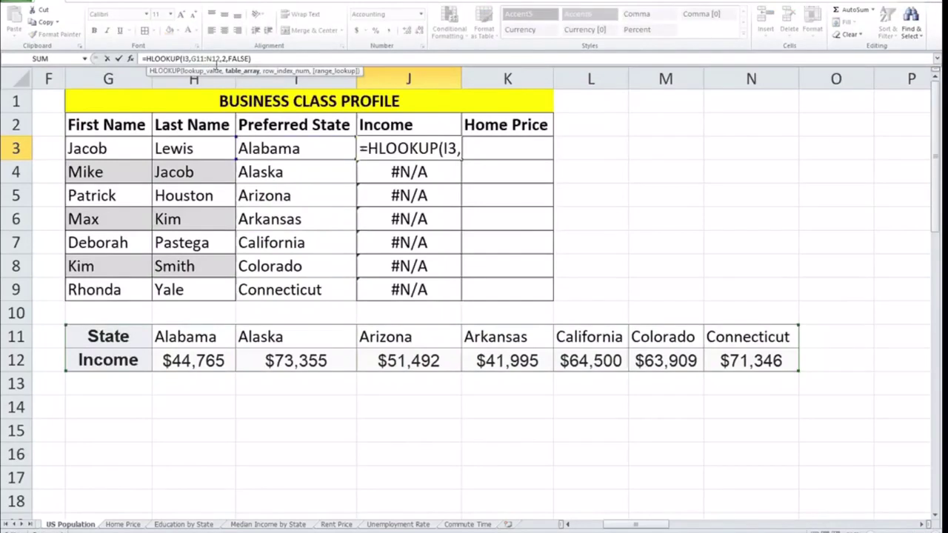
text($)
click(200, 58)
text($)
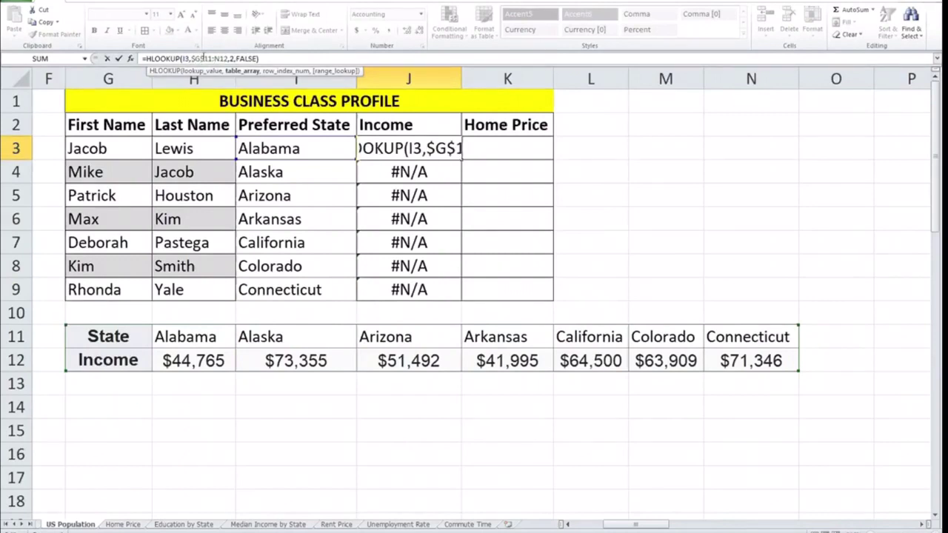
click(214, 58)
text($G)
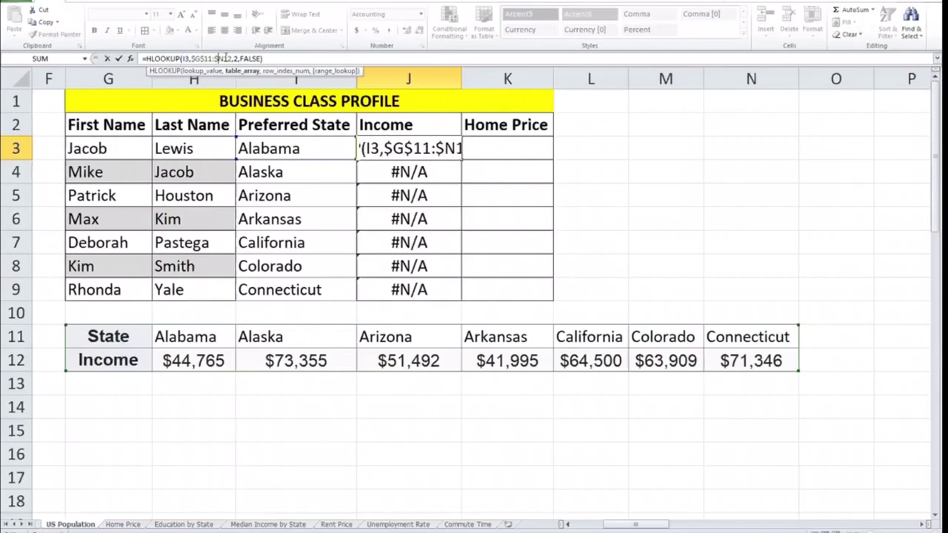
text($)
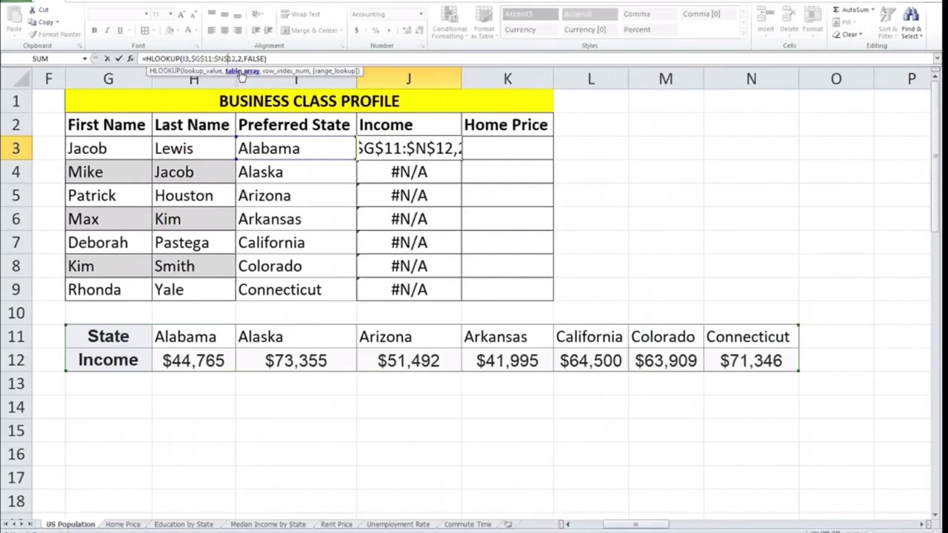
key(Return)
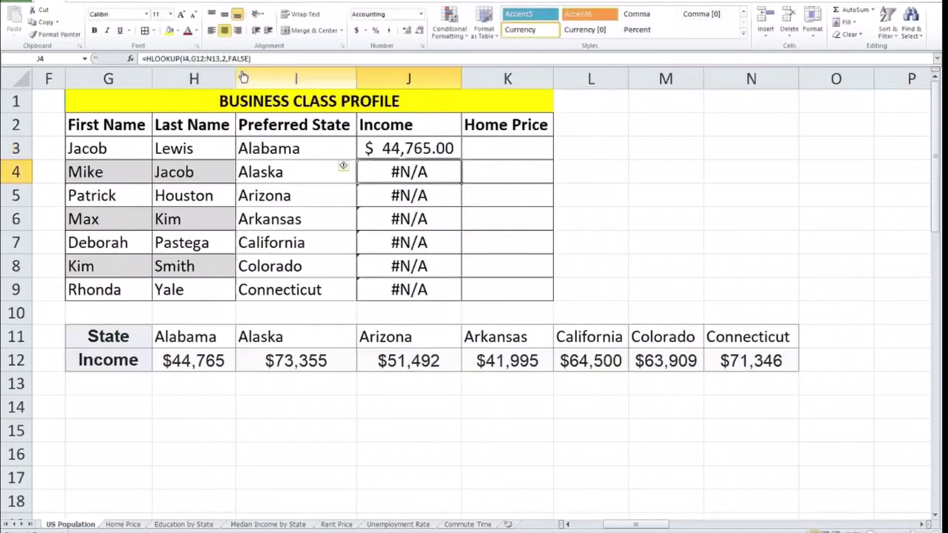
Fill the corrected income formula down to J9, showing $ 73,355.00 to $ 71,346.00
click(451, 148)
drag(461, 160, 448, 295)
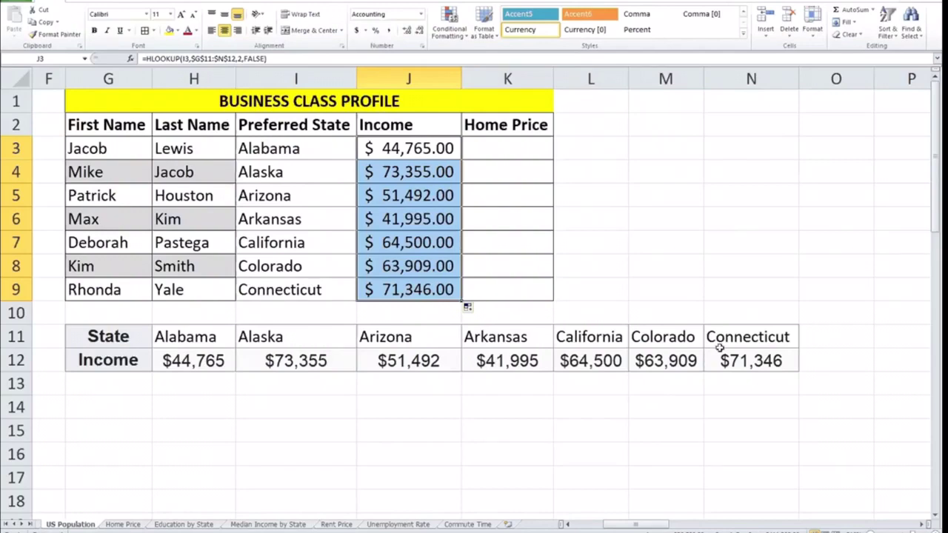
click(442, 149)
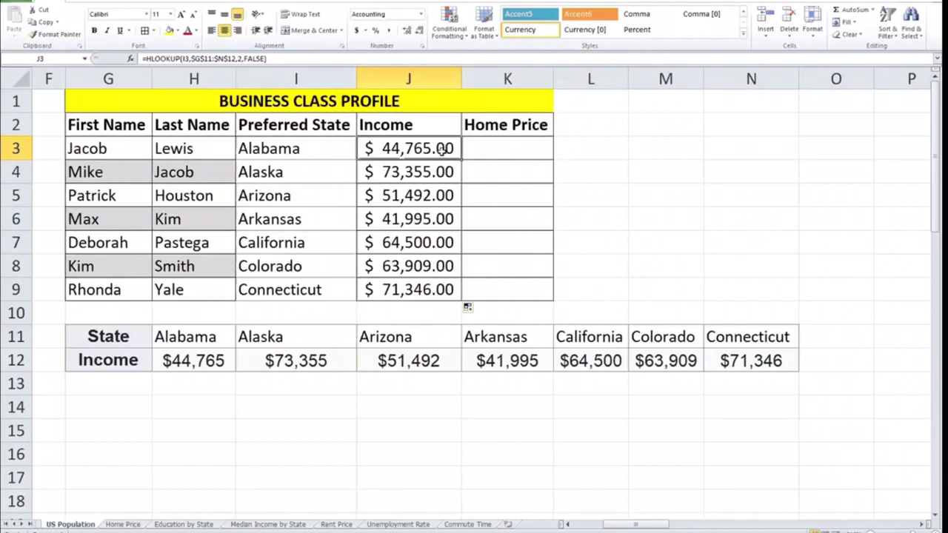
Start K3's formula as =hlookup( with I3 as the lookup value
click(496, 148)
text(=)
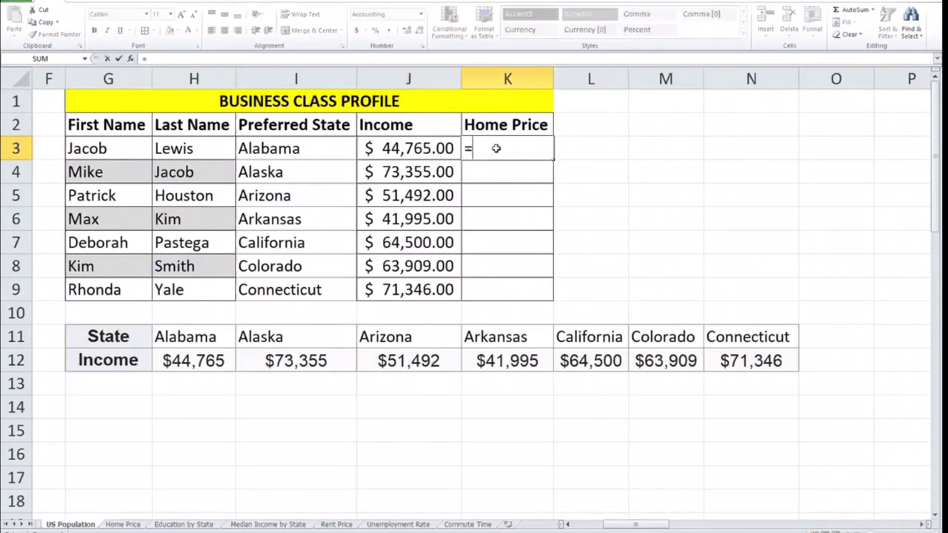
text(hloo)
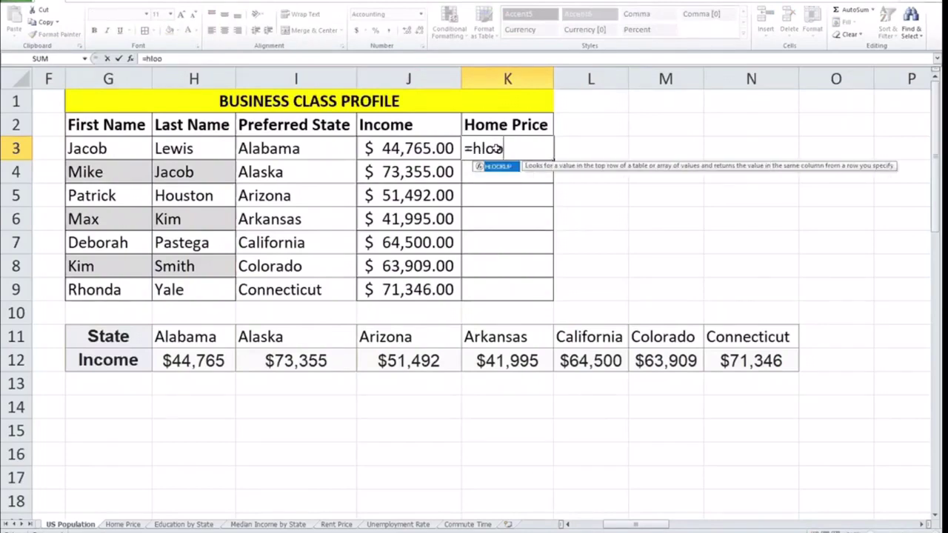
text(kup()
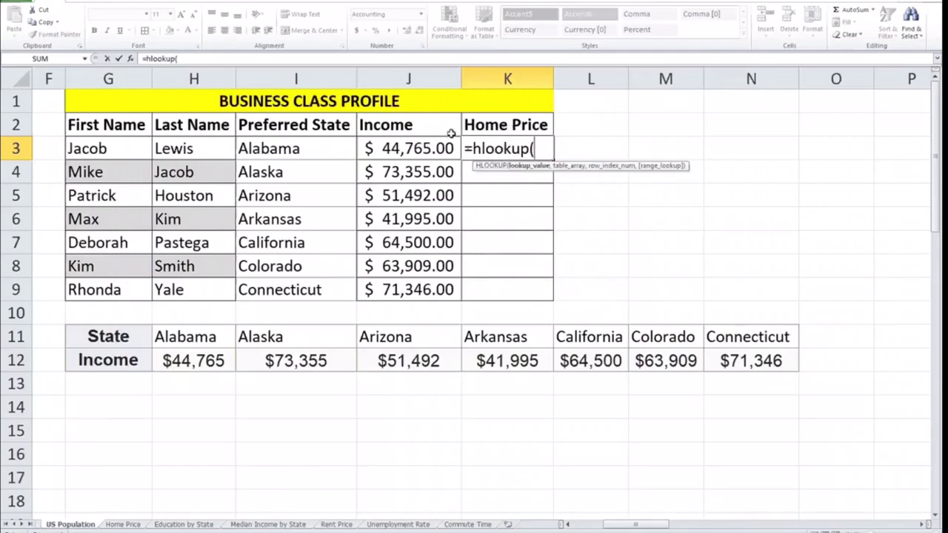
click(289, 148)
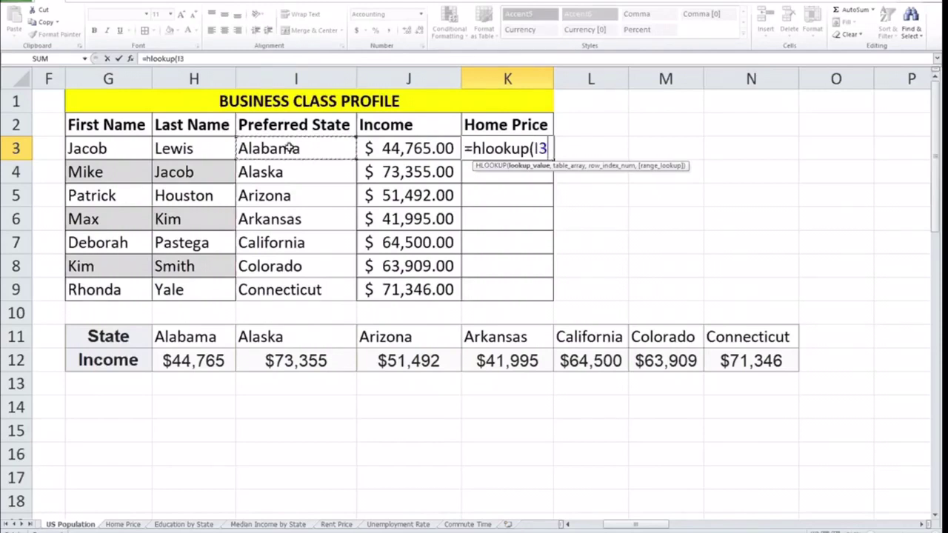
text(,)
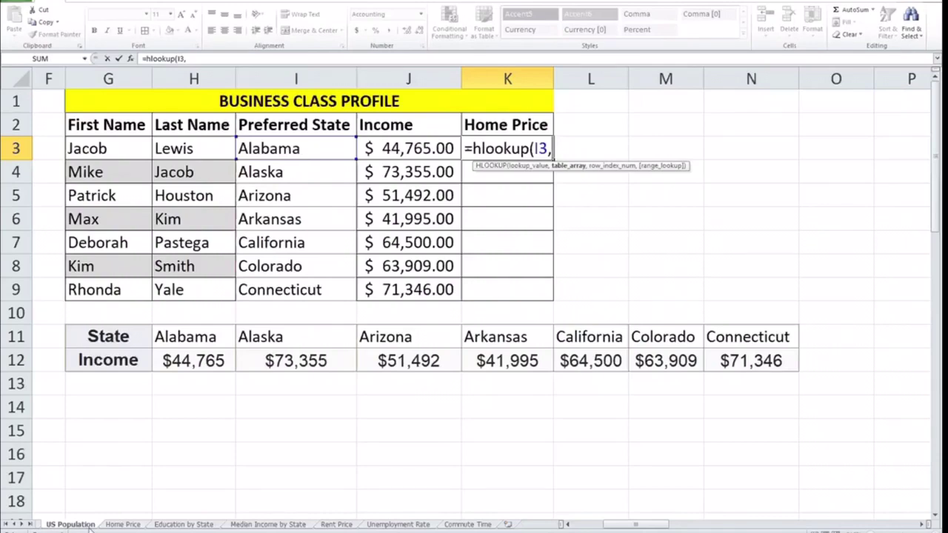
Set K3's table array to the Home Price sheet's F1:BD2, locked as $F$1:$BD$2
click(118, 524)
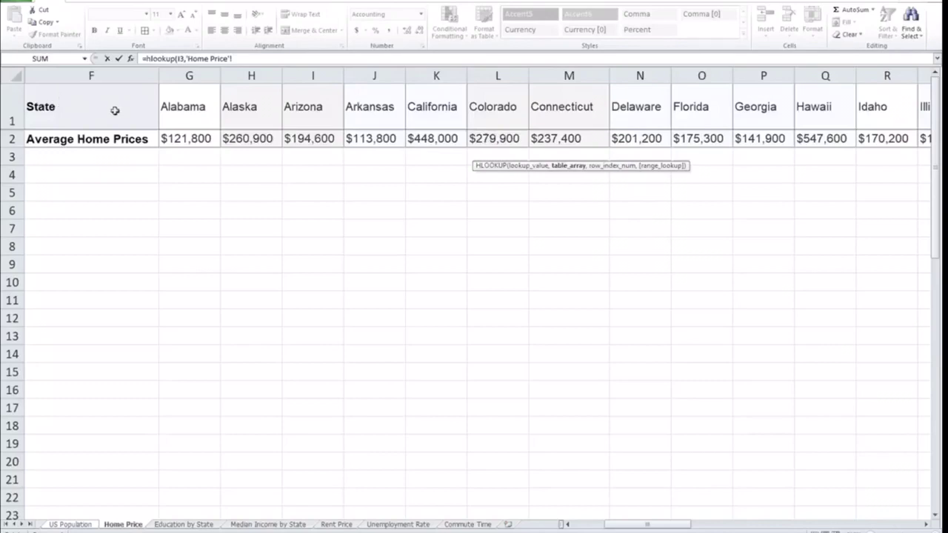
drag(39, 101, 813, 140)
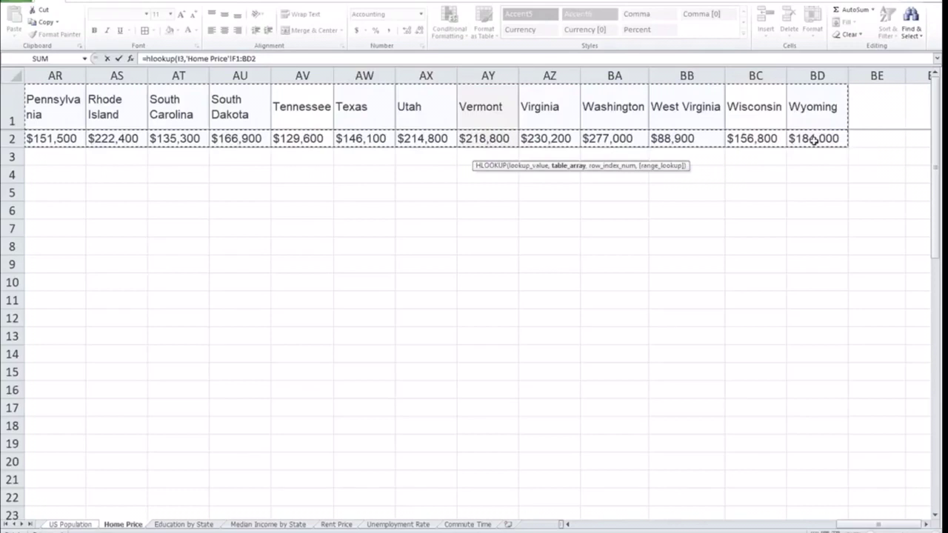
click(237, 59)
text($)
click(245, 59)
text($)
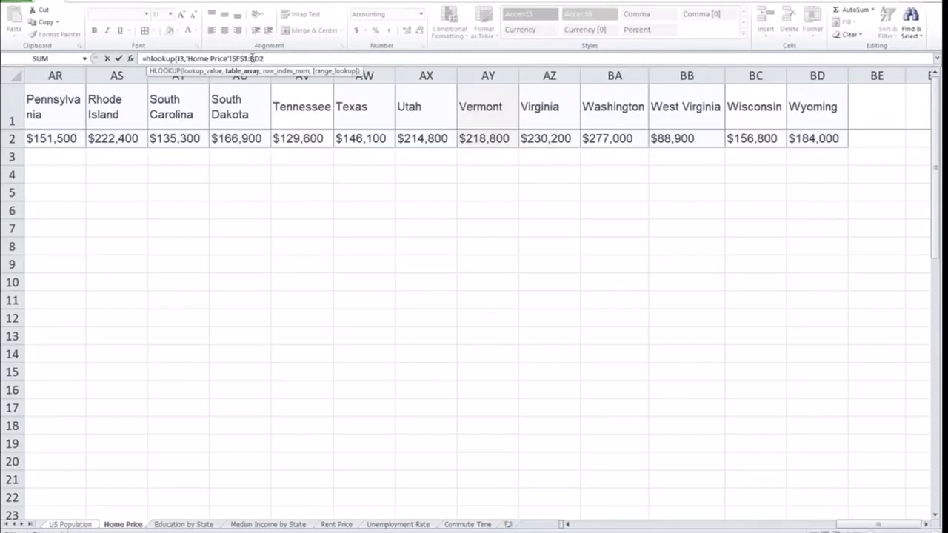
click(252, 58)
text($)
click(265, 58)
text($2,)
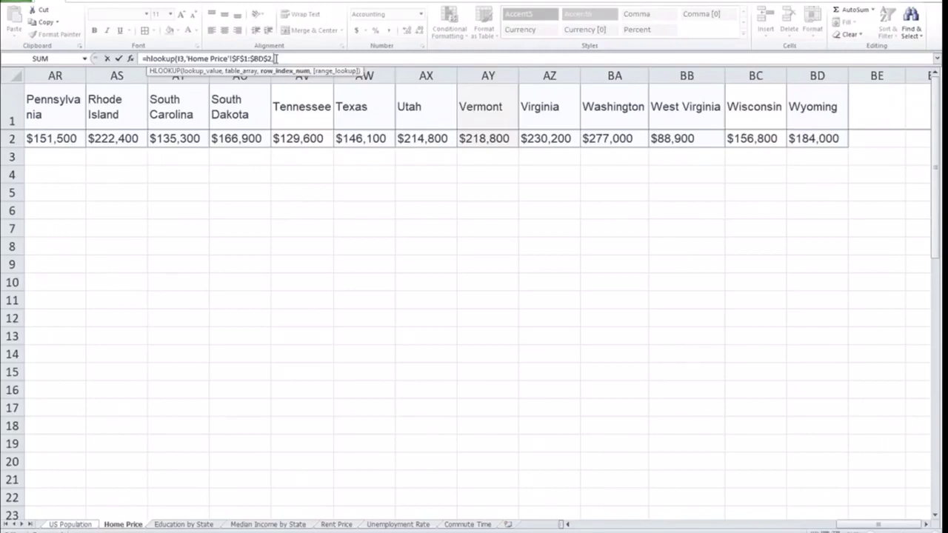
drag(868, 527, 610, 526)
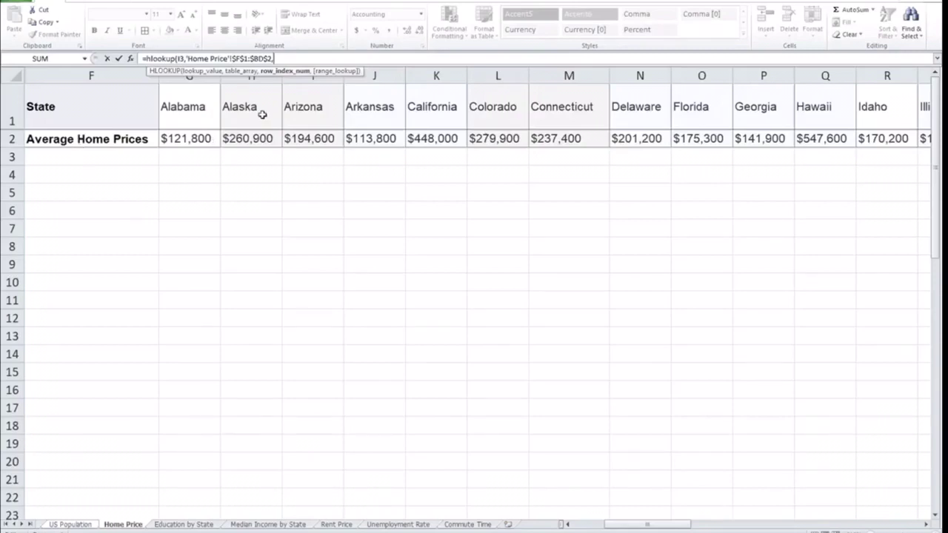
Finish K3 with row 2 and exact match, giving $121,800.00, and verify on the Home Price sheet
text(2,)
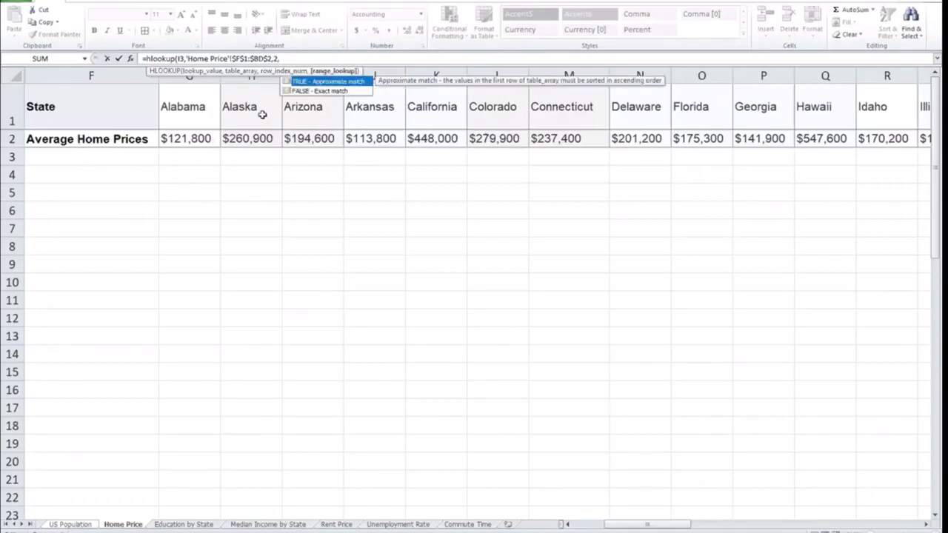
text(false))
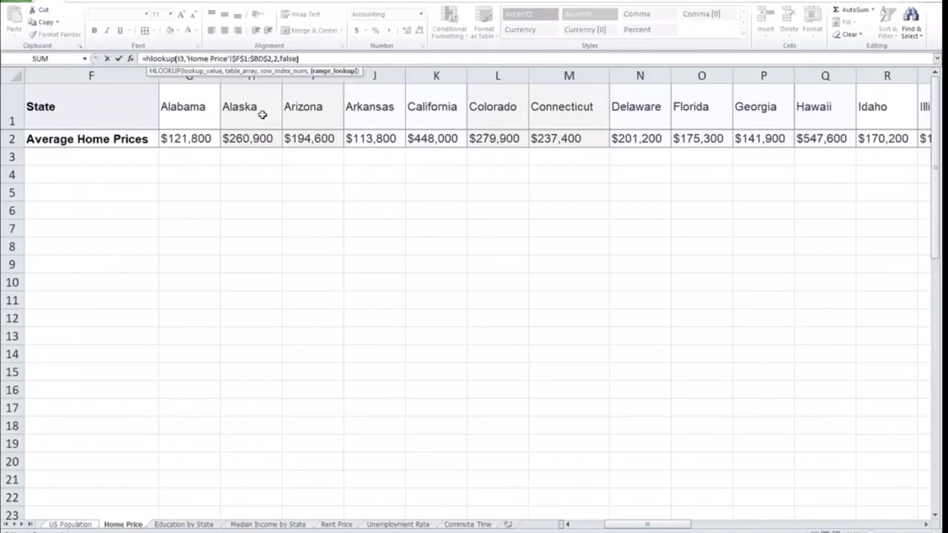
key(Return)
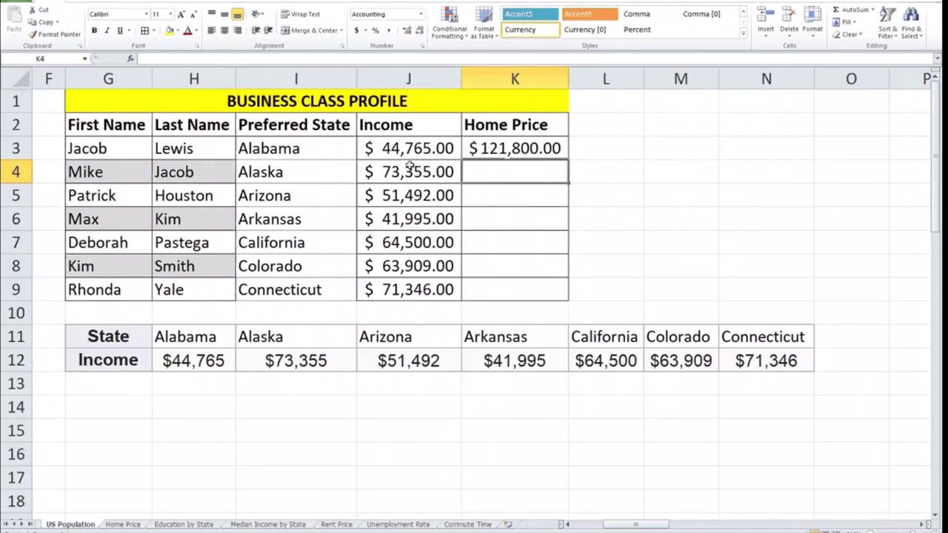
click(126, 524)
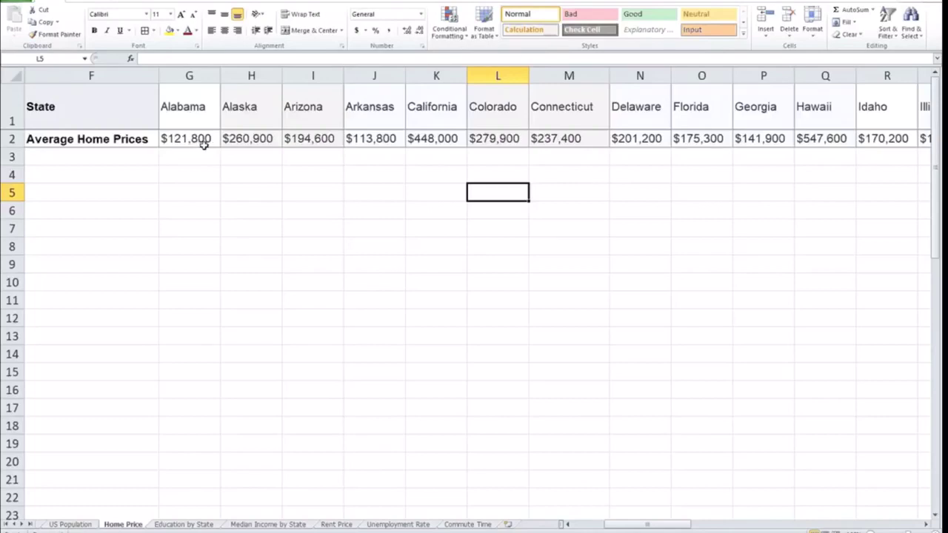
click(74, 524)
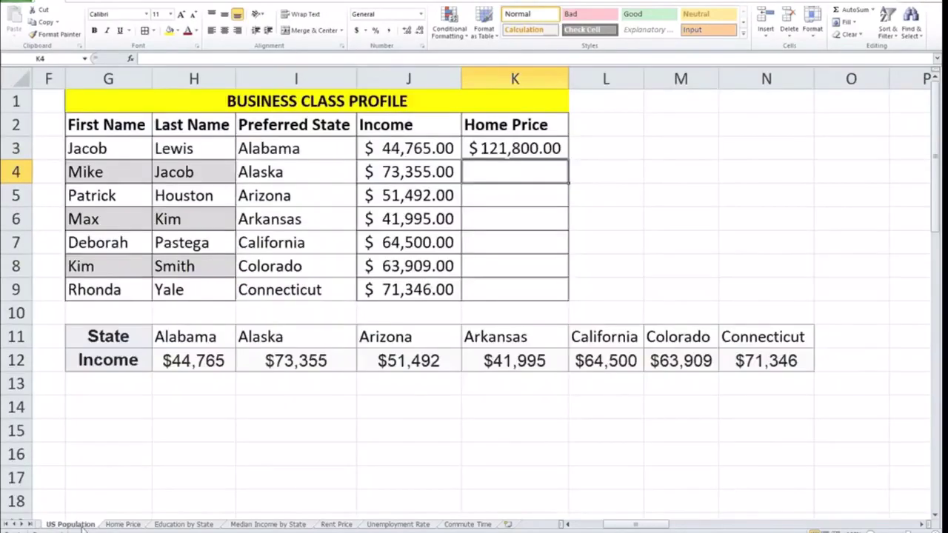
Fill K3's home price formula down to K9, showing $260,900.00 to $237,400.00
click(516, 149)
drag(568, 160, 566, 299)
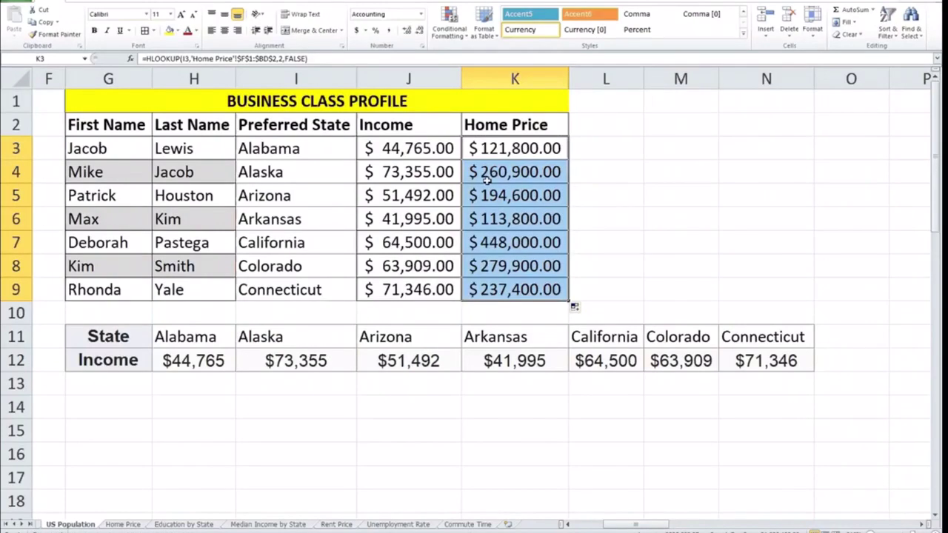
click(625, 187)
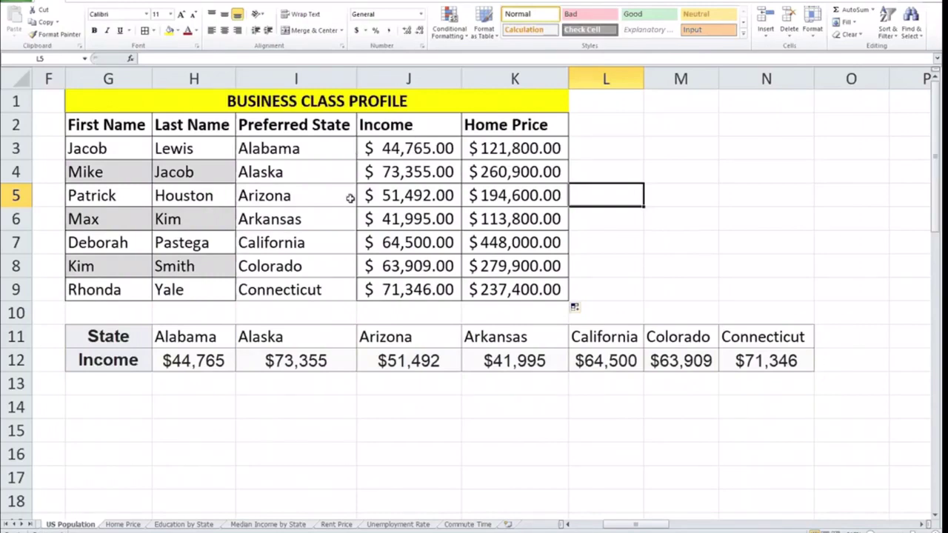
Replace Arizona in I5 with Washington, then highlight the income table's states, which lack Washington
click(273, 192)
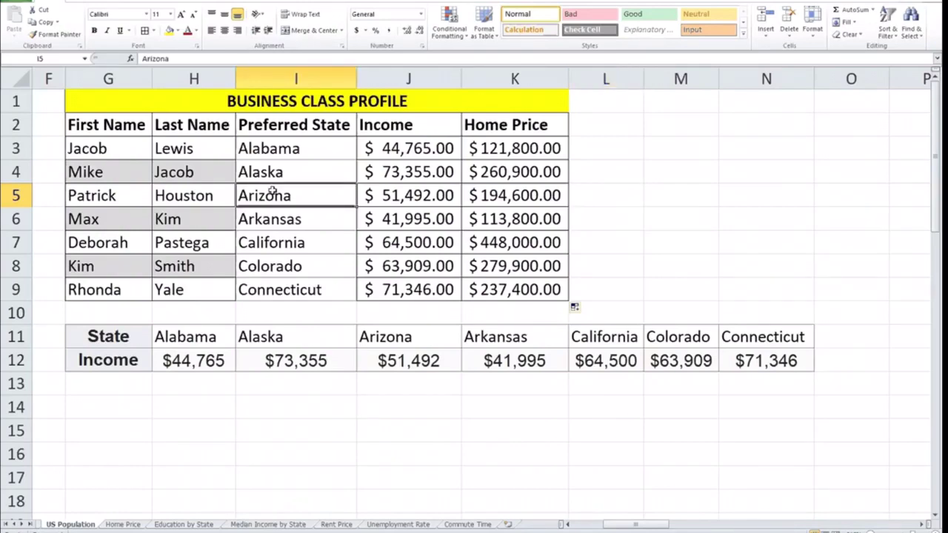
text(Washington)
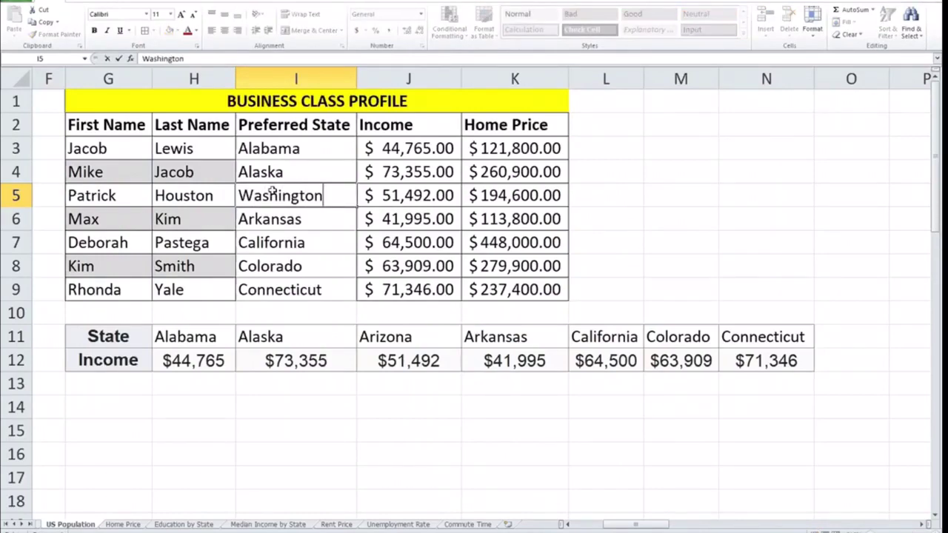
key(Return)
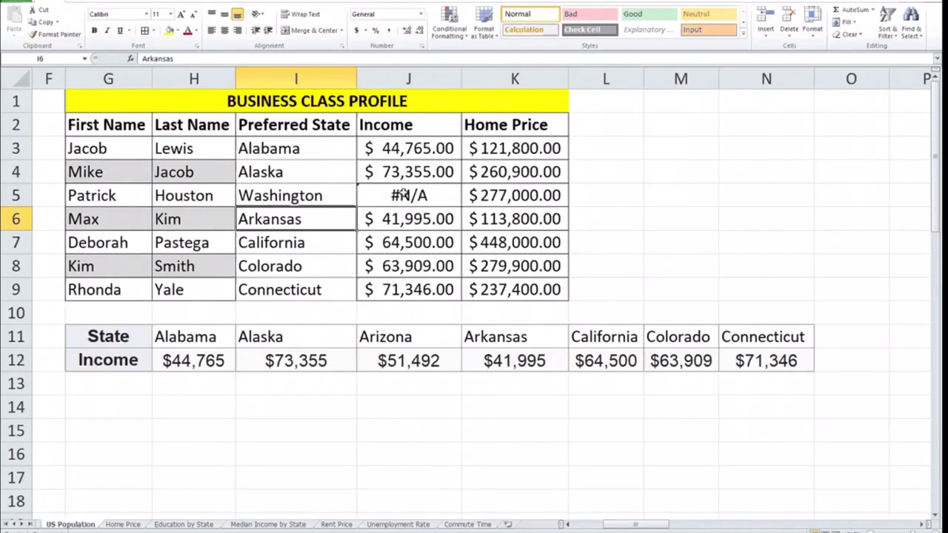
drag(108, 337, 767, 361)
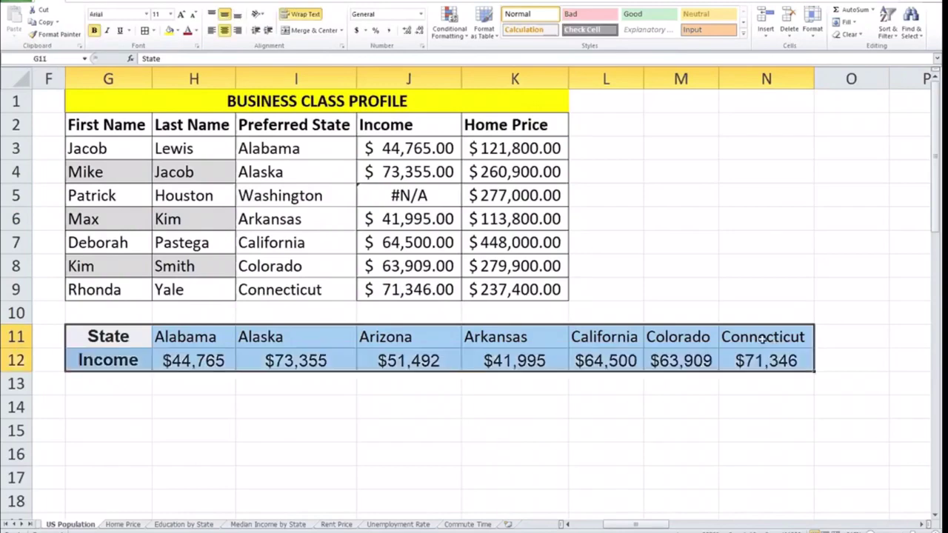
click(436, 195)
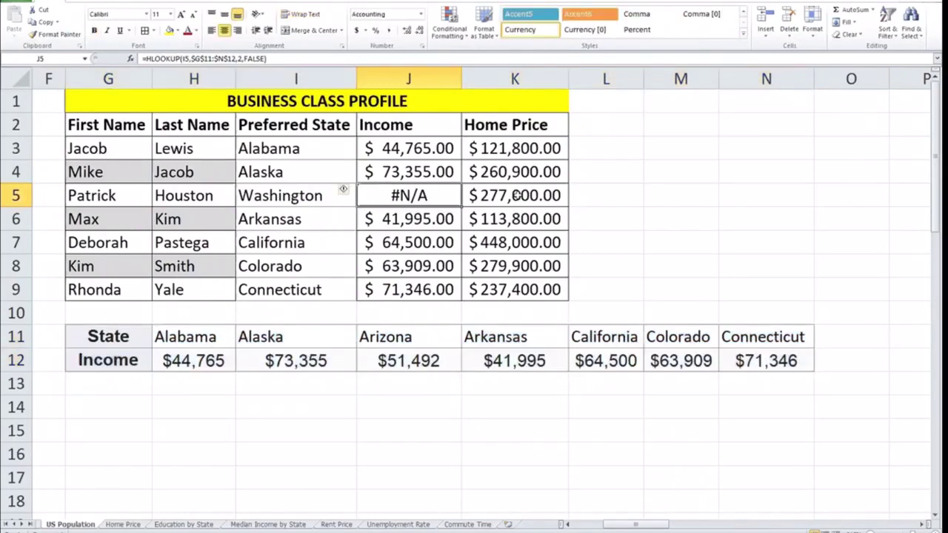
click(123, 524)
drag(646, 524, 871, 511)
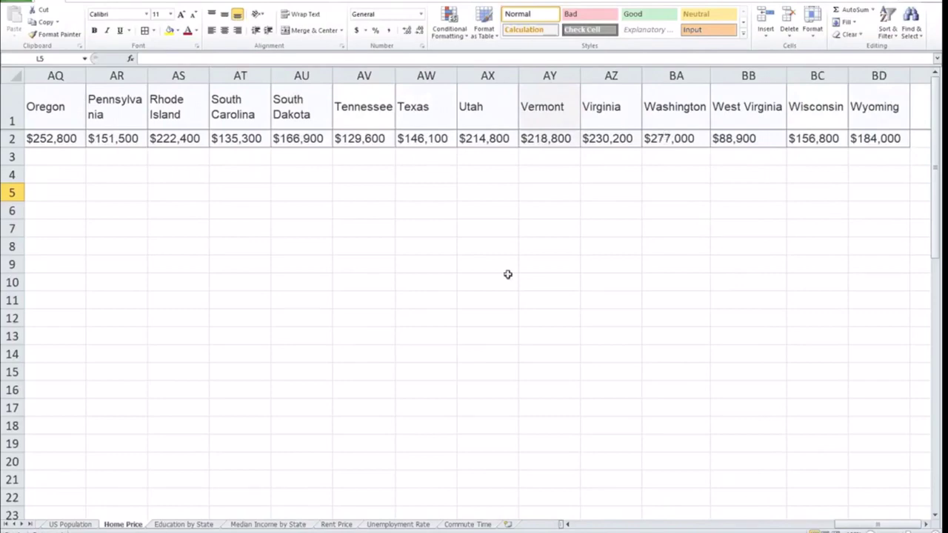
click(74, 525)
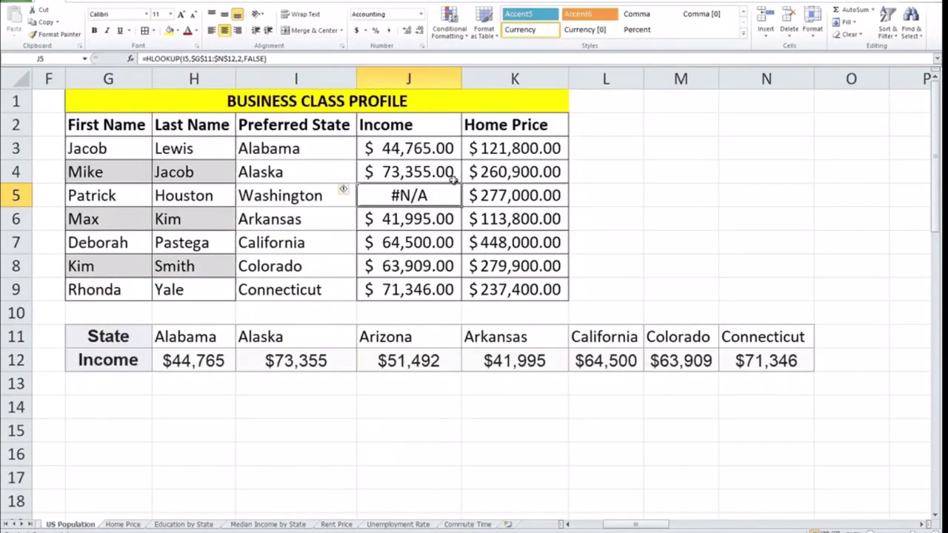